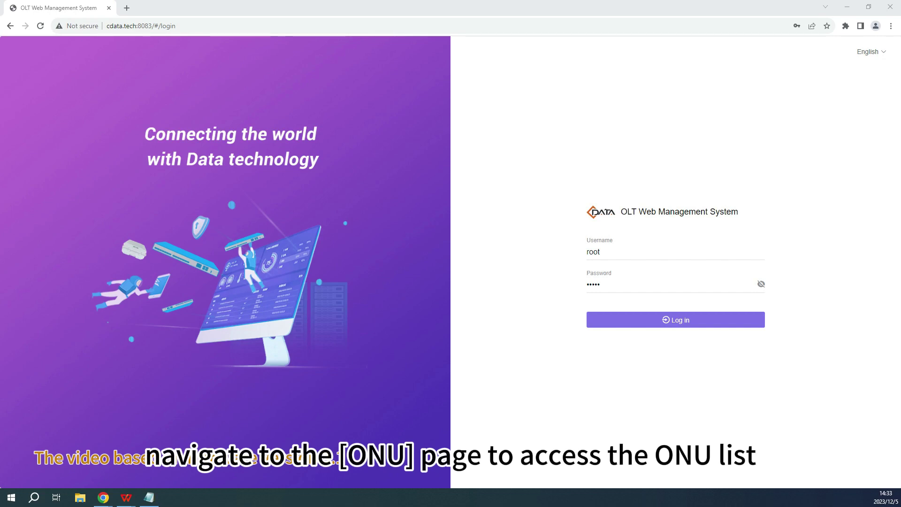
- Log in as root and show the ONU Device Manager list for PON 0/0/1
left_click(649, 325)
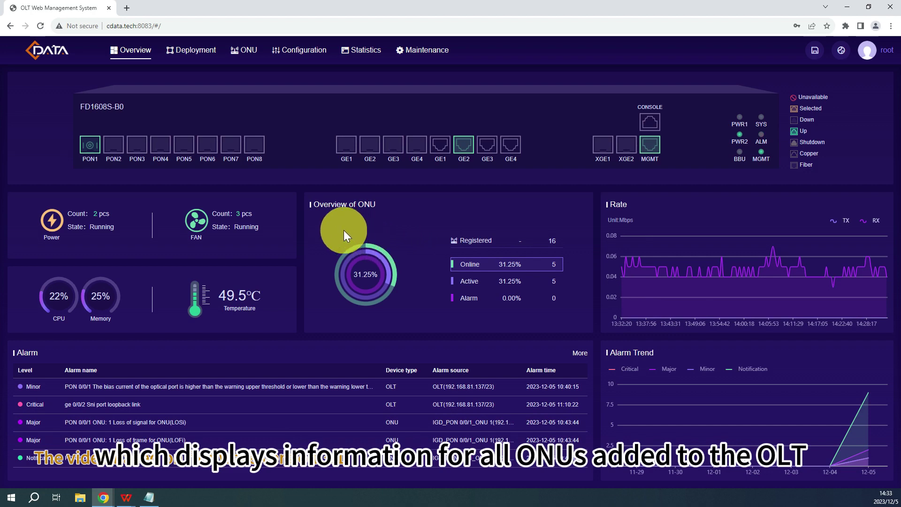
left_click(244, 57)
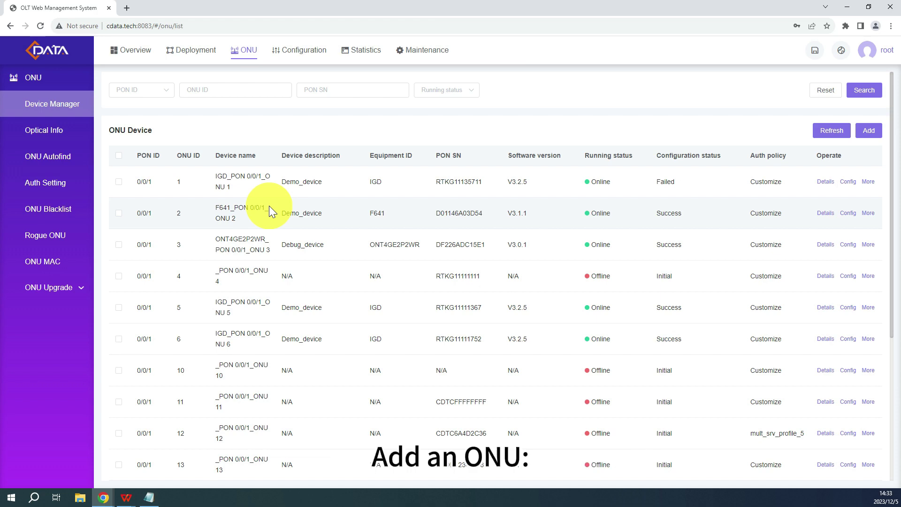
- Add ONU ID 7 on PON 0/0/1 with SN DF186ABC3226 and the default-mult-srv-profile auth policy
left_click(868, 130)
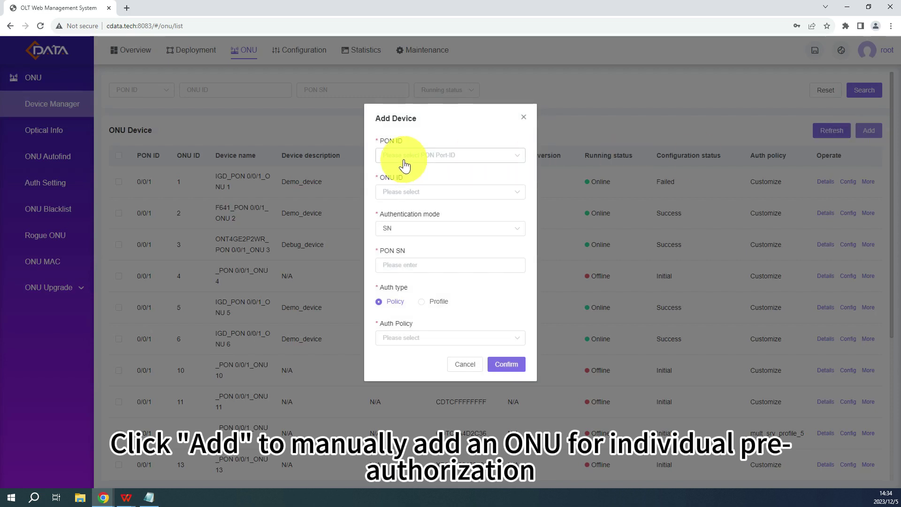
left_click(404, 159)
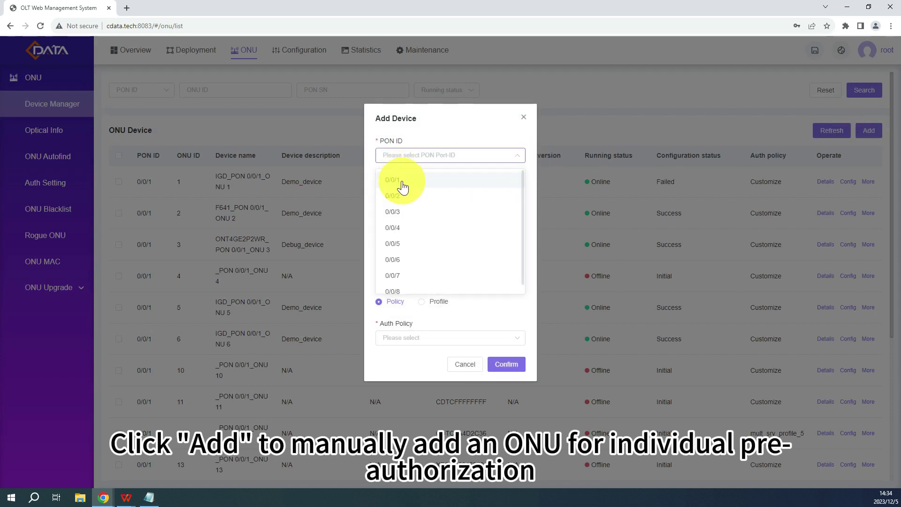
left_click(401, 181)
left_click(405, 192)
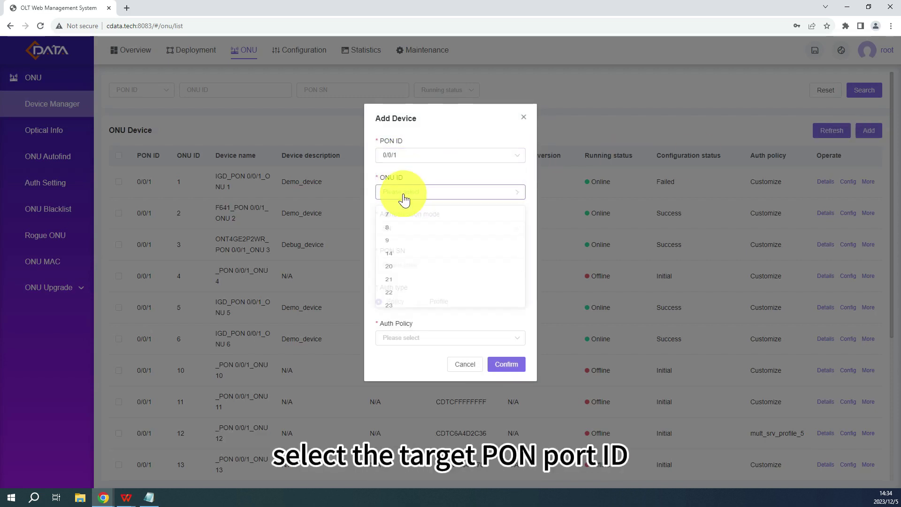
left_click(404, 219)
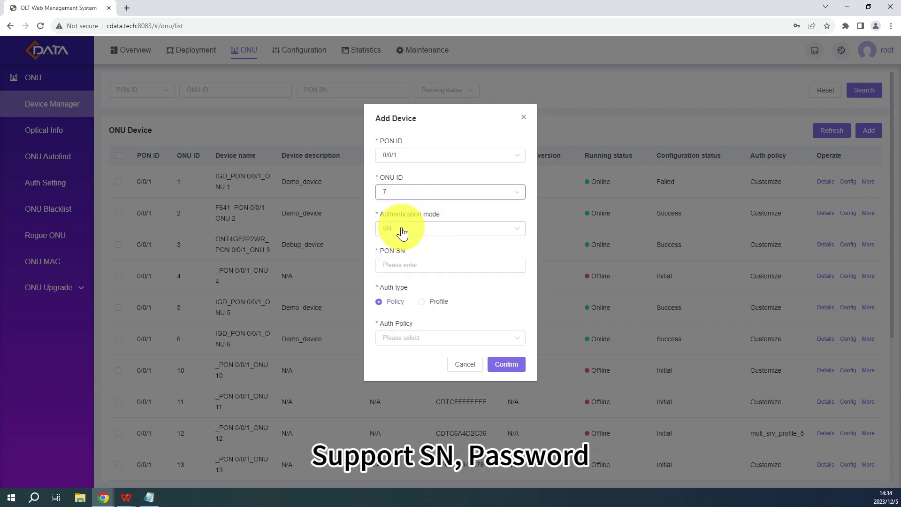
left_click(396, 265)
type("DF186ABC")
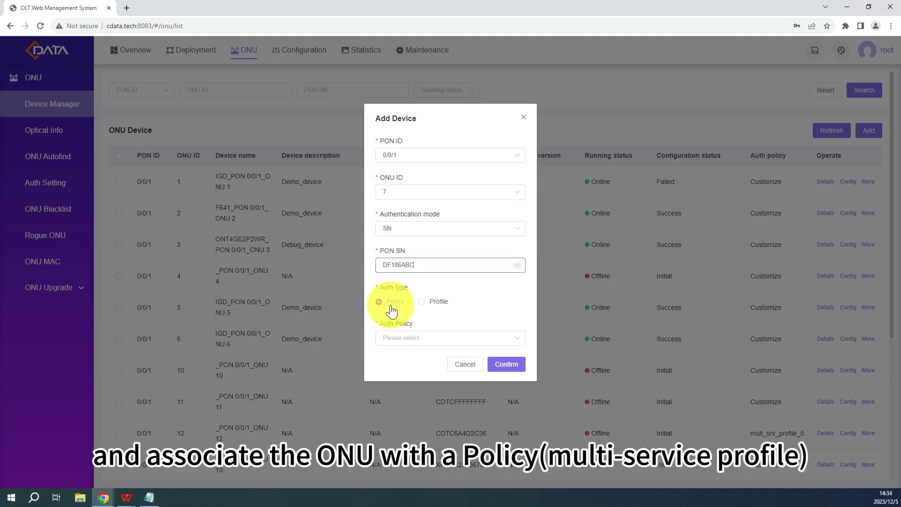
type("3226")
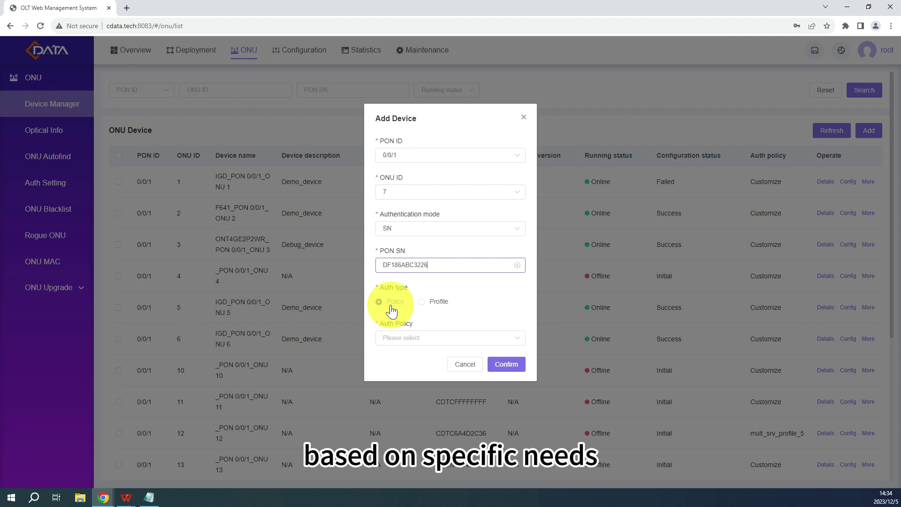
left_click(422, 339)
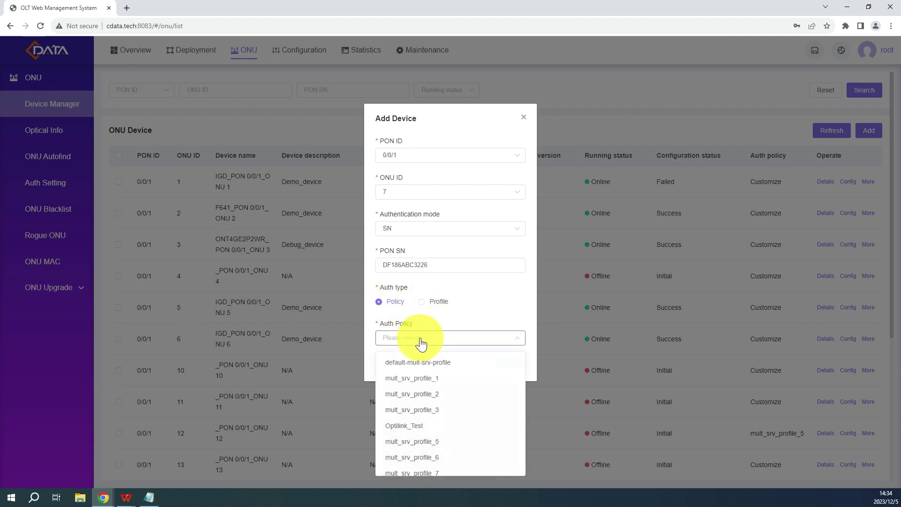
left_click(401, 365)
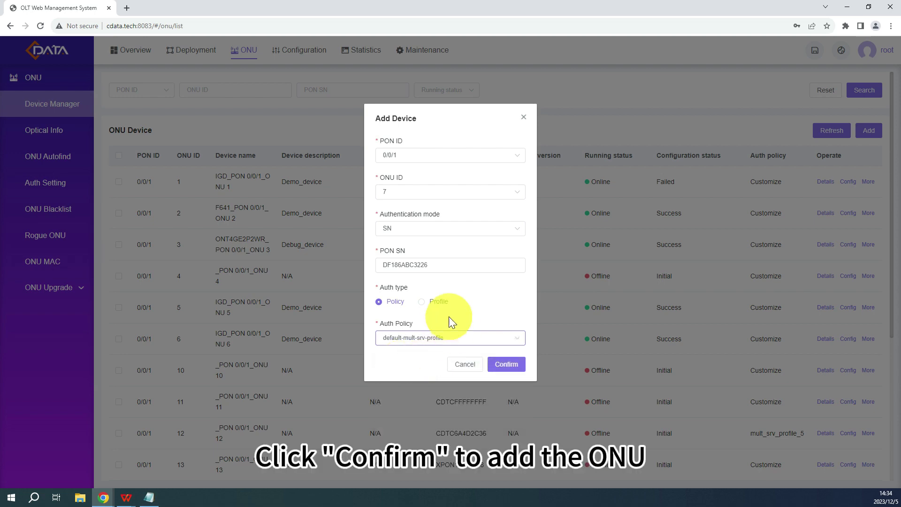
left_click(498, 363)
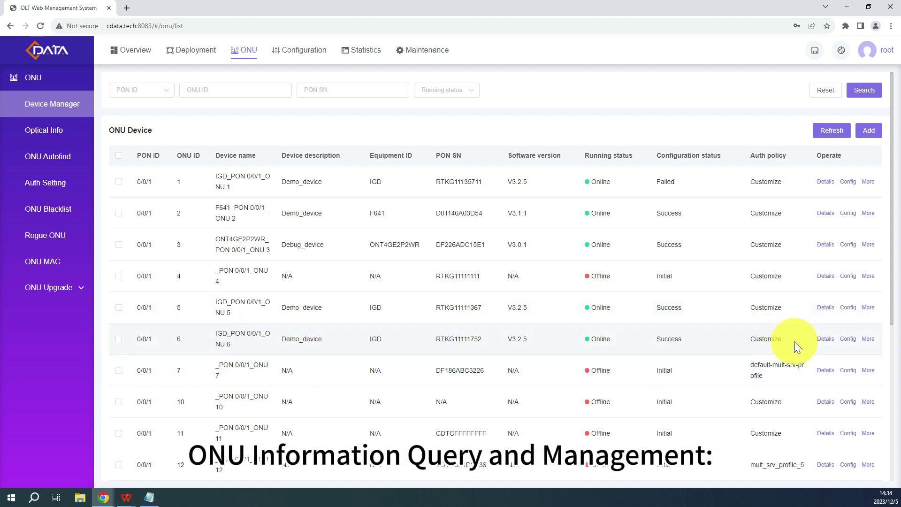
- Open ONU 6's details and review its TEL1/OLT topology, -17.31 dBm Rx power and device info
left_click(822, 339)
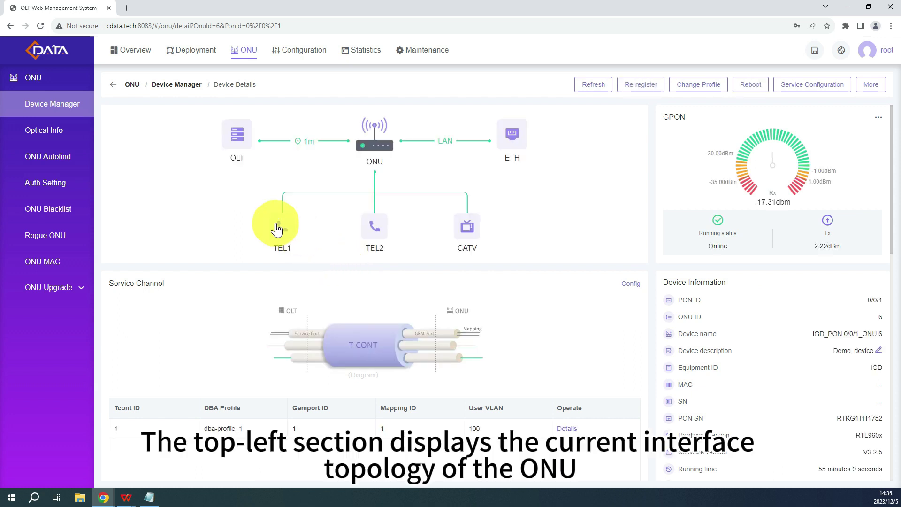
mouse_move(280, 229)
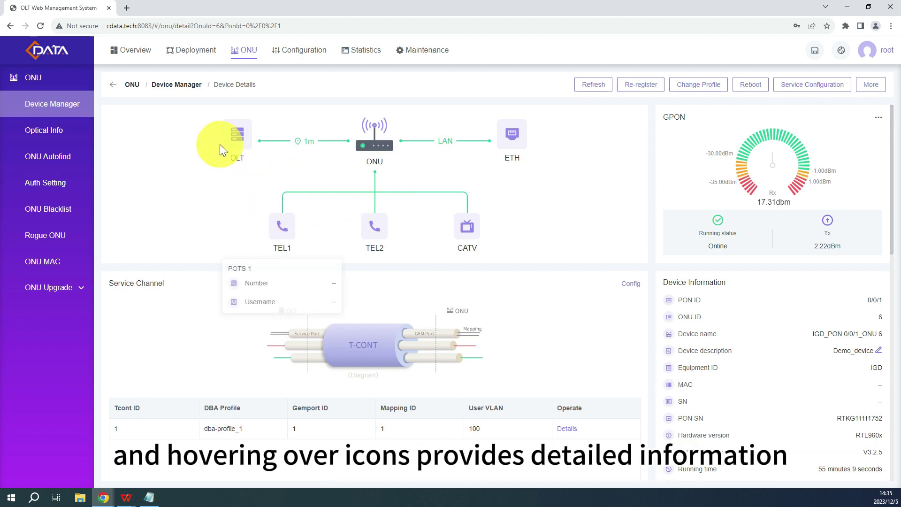
mouse_move(230, 140)
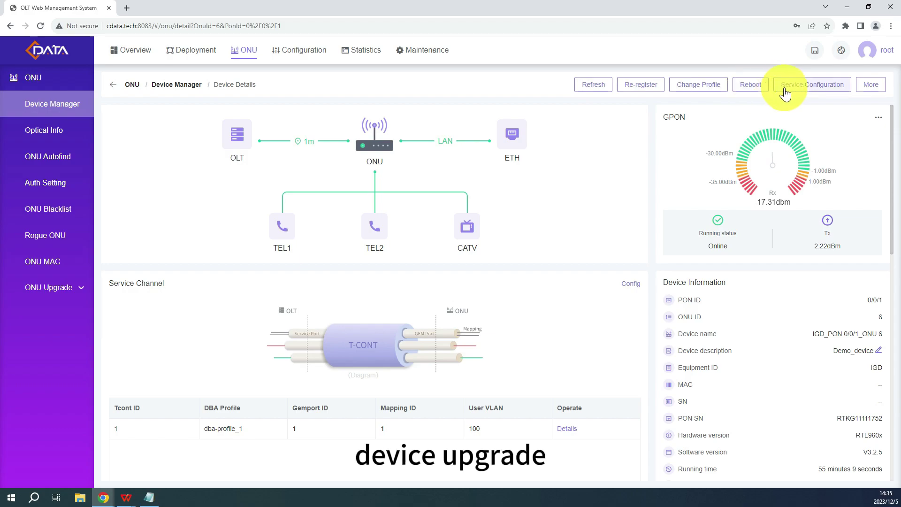
mouse_move(871, 89)
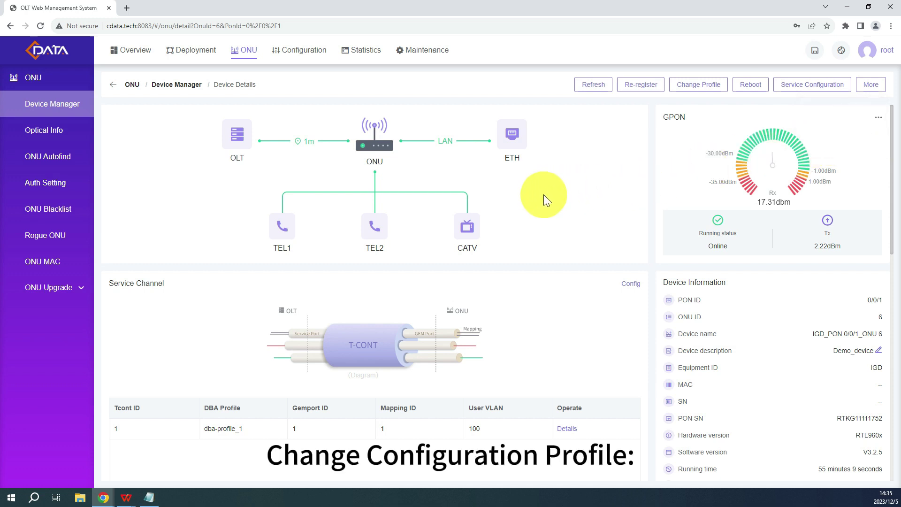
- Begin a profile change for ONU 6, cancel it, and go to its Service Configuration page
left_click(689, 86)
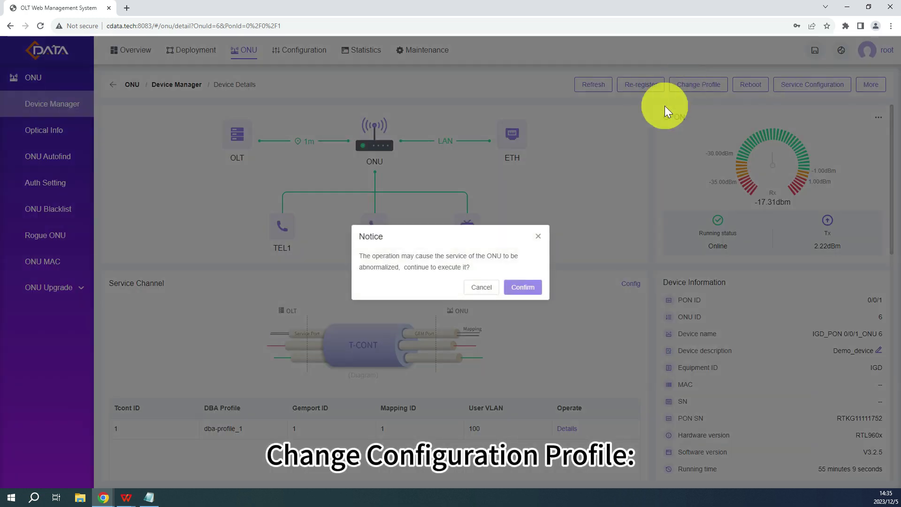
left_click(530, 291)
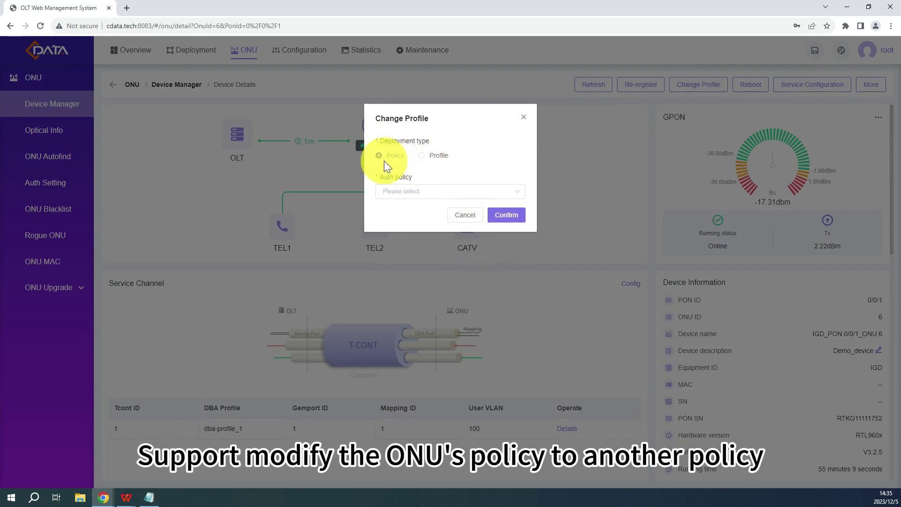
left_click(422, 157)
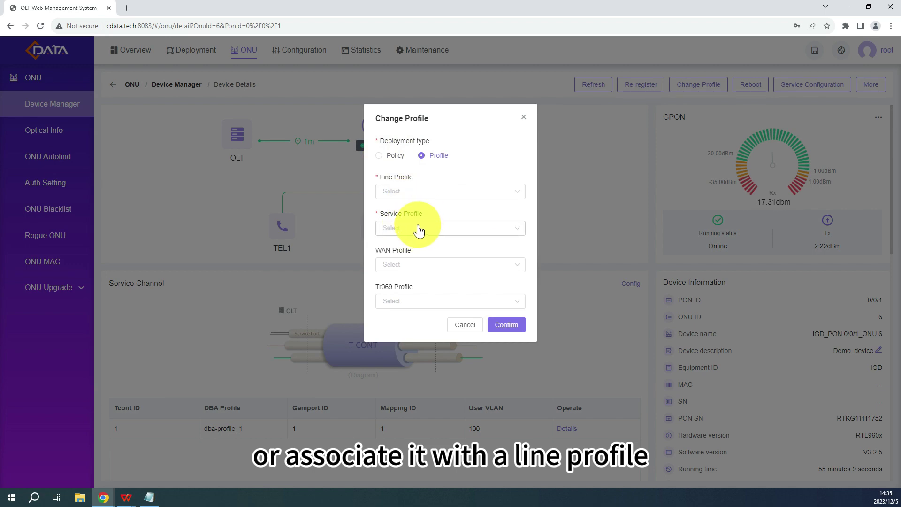
left_click(463, 325)
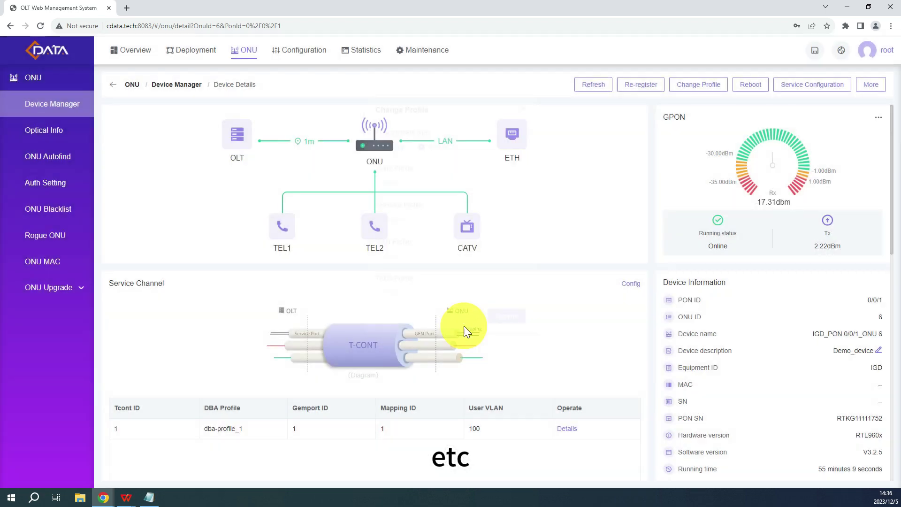
left_click(791, 85)
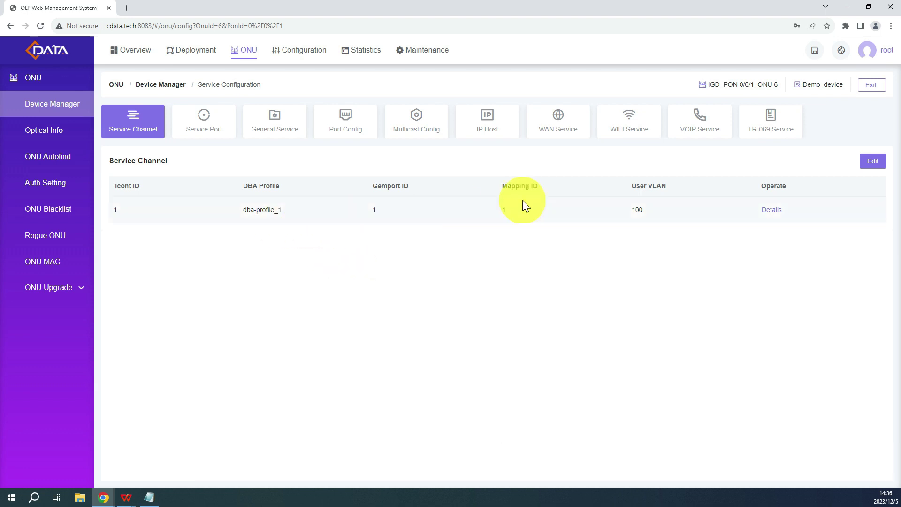
- Edit the service channel so its User VLAN is 200 instead of 100, and save
left_click(873, 161)
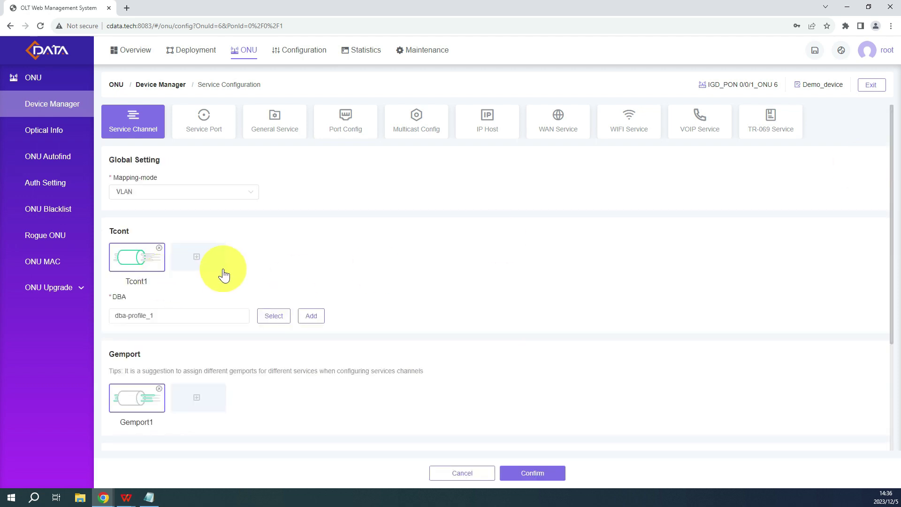
scroll(222, 270, "down", 4)
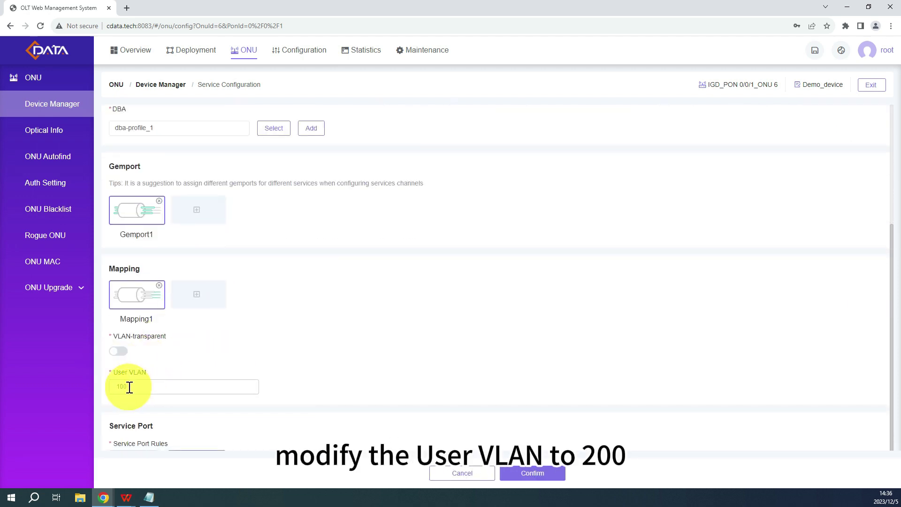
left_click(110, 386)
key("Delete")
type("2")
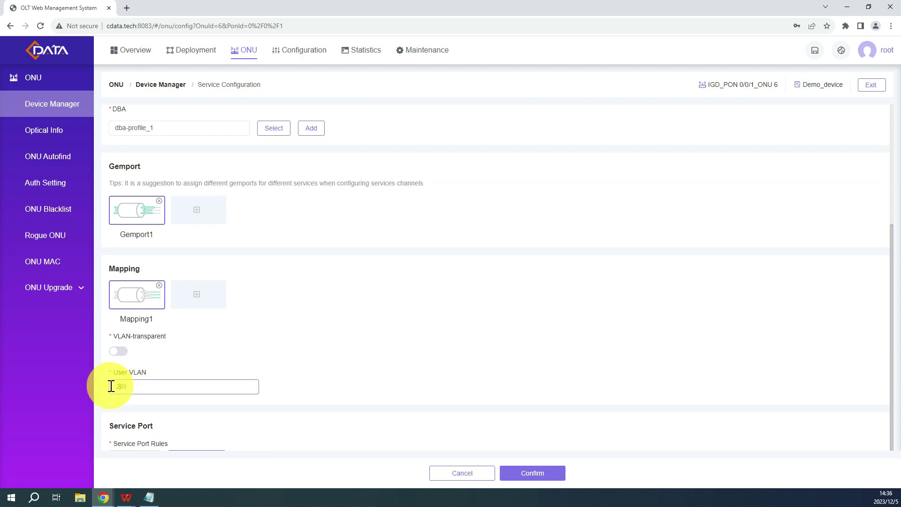
left_click(523, 475)
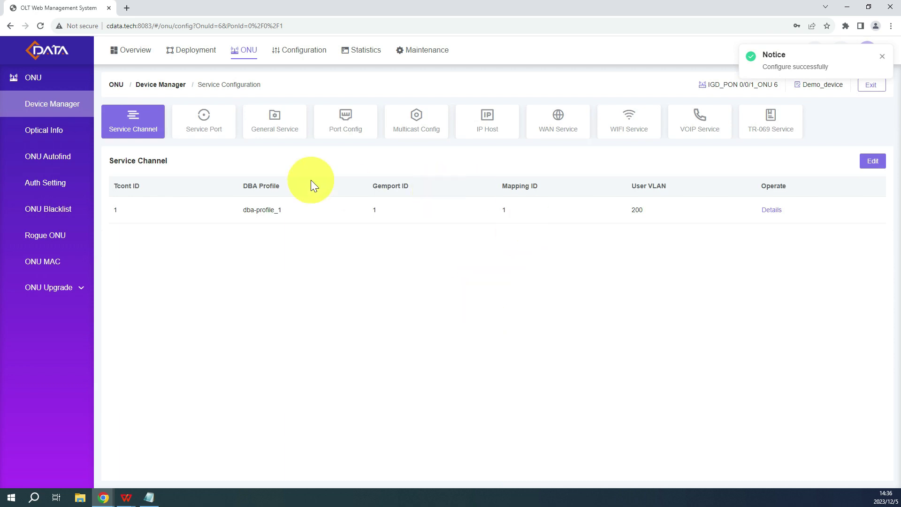
- Add a Multi-Service service port on gemport 1 with Transparent tag action, Service and User VLAN 200
left_click(202, 130)
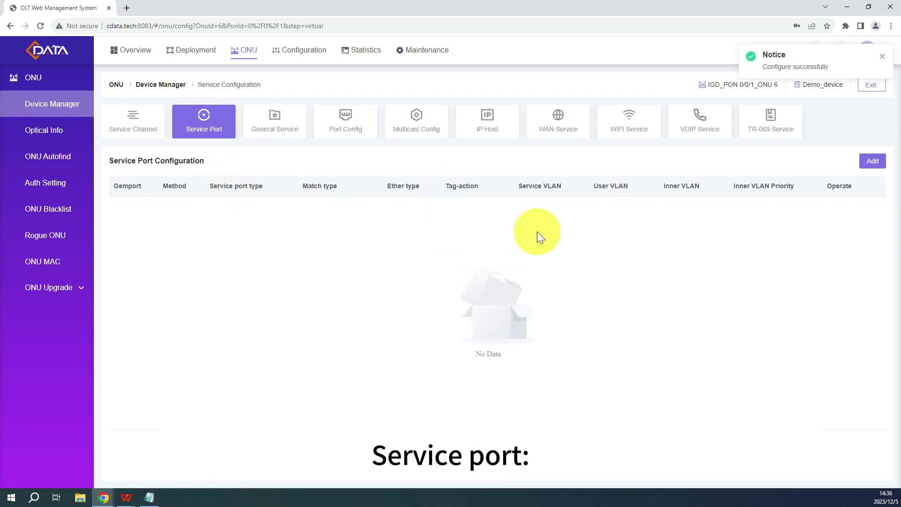
left_click(868, 164)
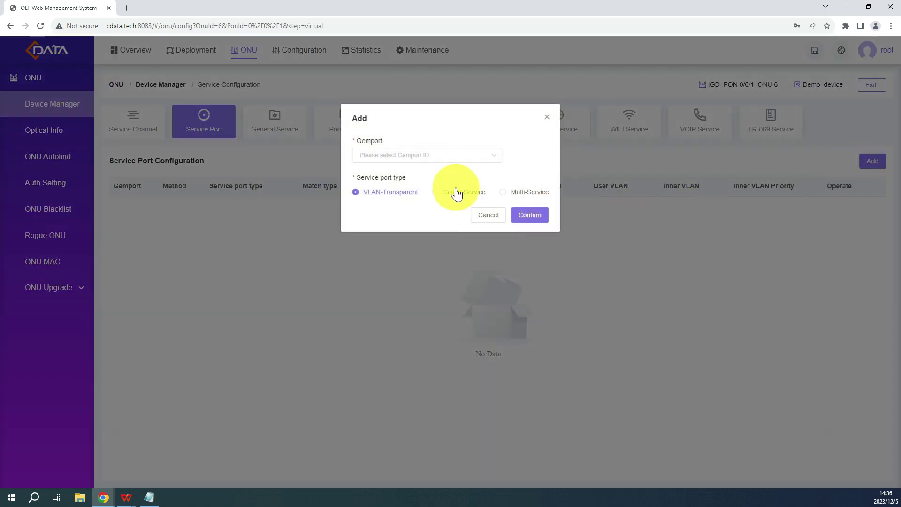
left_click(415, 159)
left_click(386, 181)
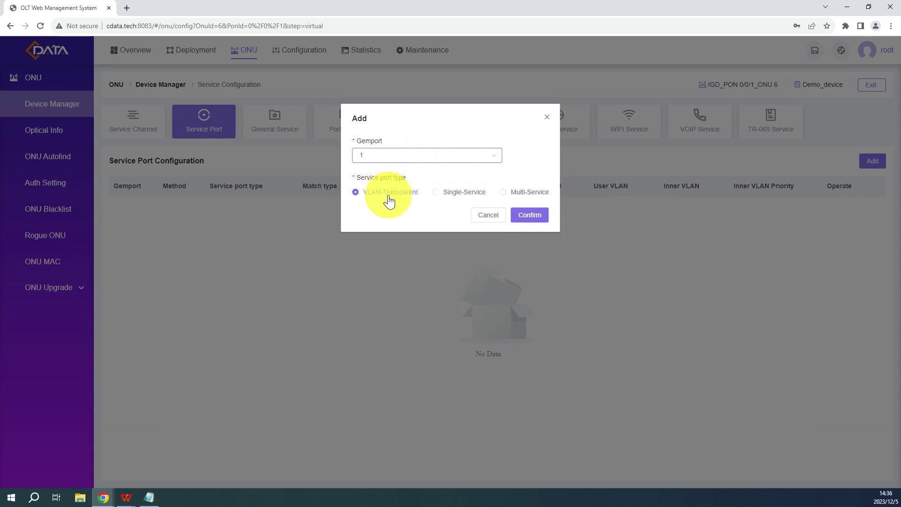
left_click(504, 192)
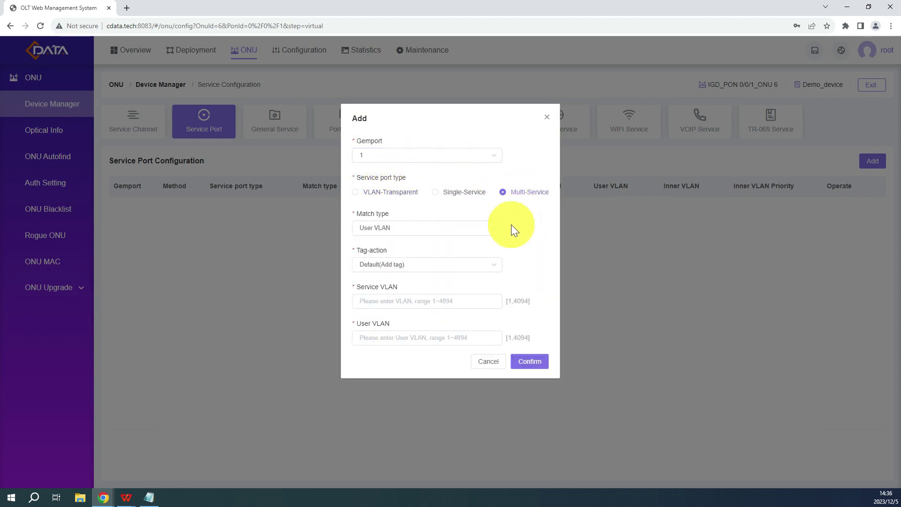
left_click(399, 266)
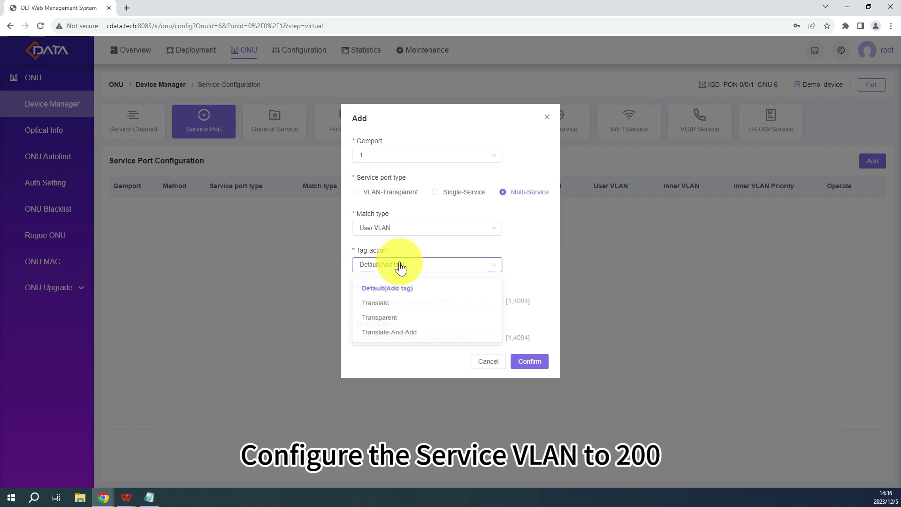
left_click(383, 325)
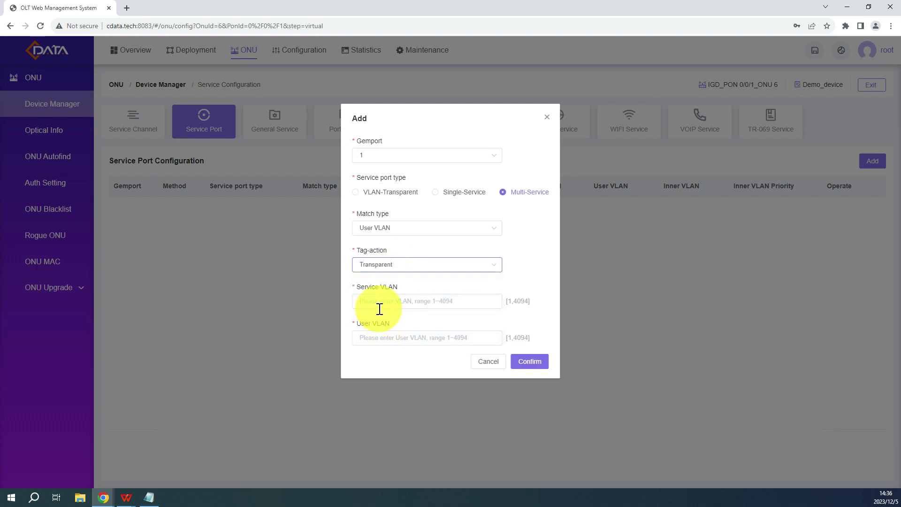
left_click(379, 306)
type("200")
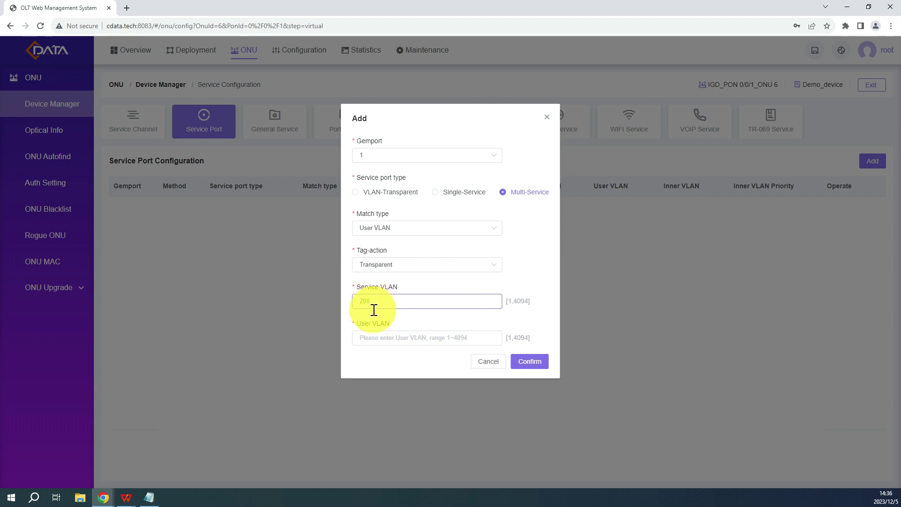
left_click(372, 338)
type("200")
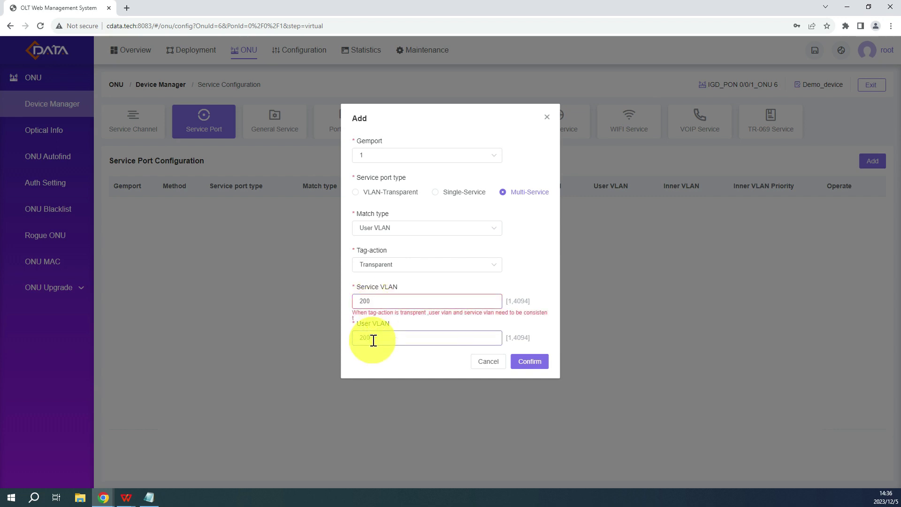
left_click(522, 364)
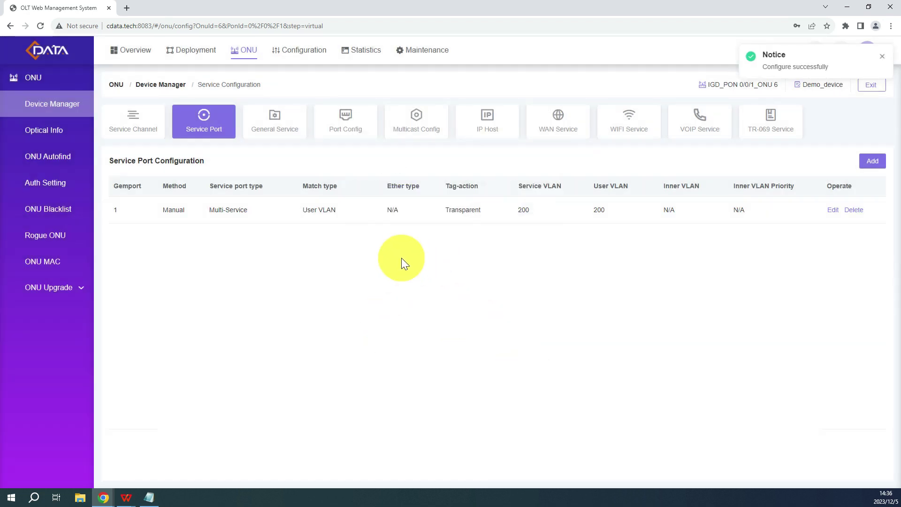
- Create WAN connection 1_INTERNET_VID_200: VLAN enabled with ID 200, IPoE mode
left_click(556, 133)
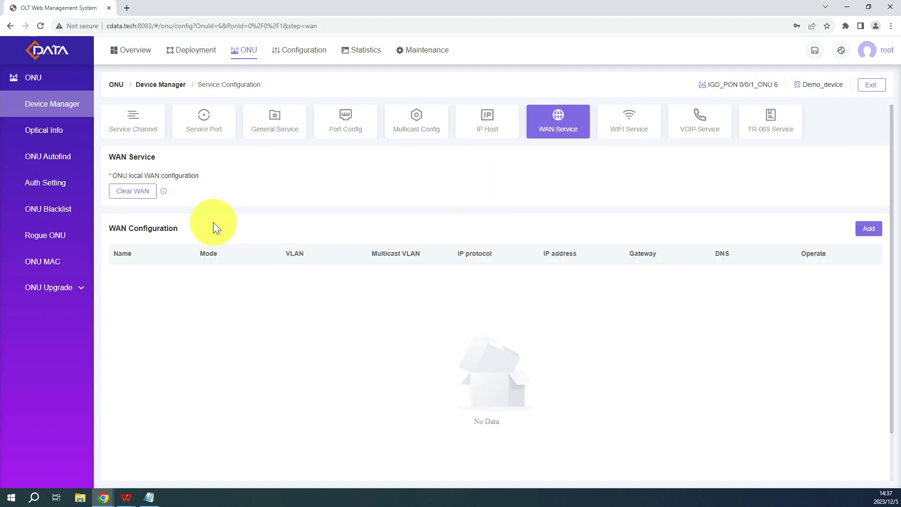
left_click(866, 229)
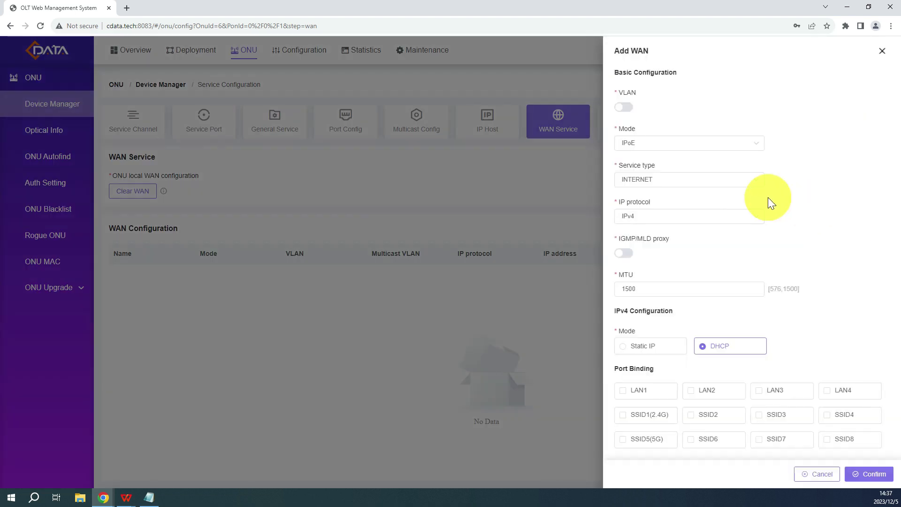
left_click(628, 109)
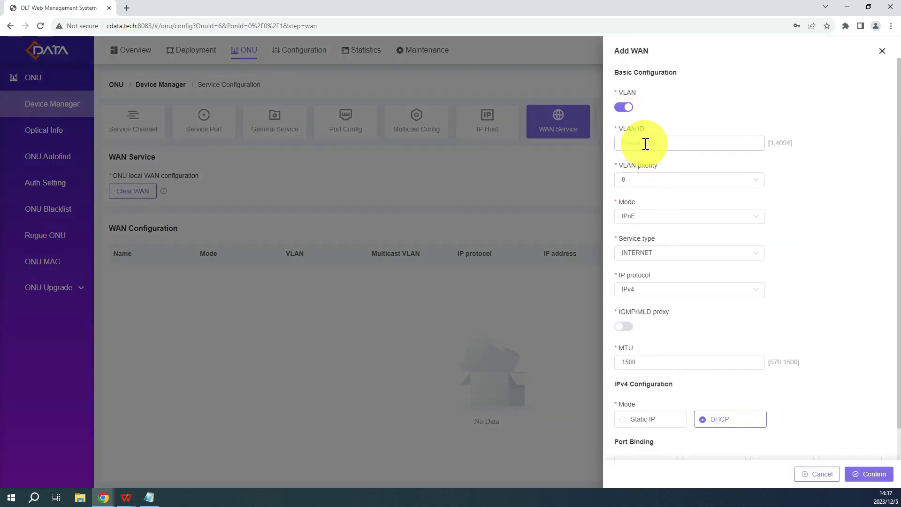
left_click(646, 143)
type("200")
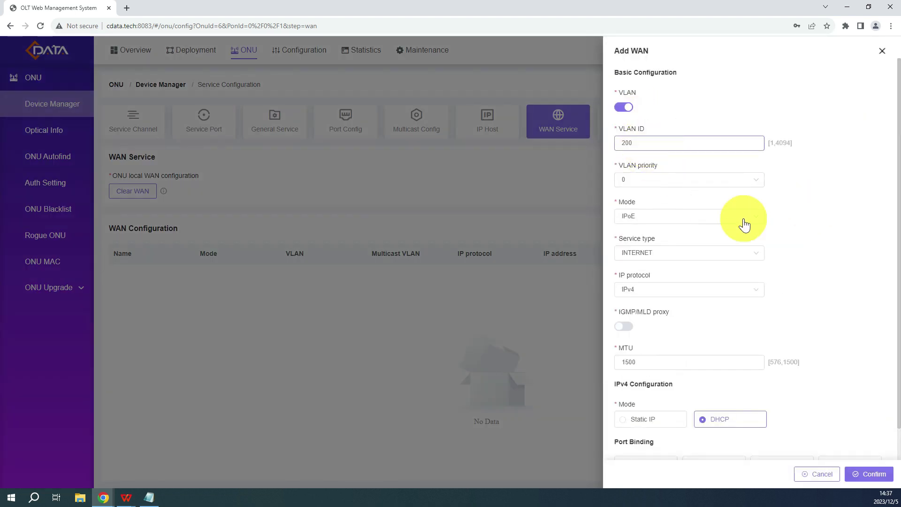
scroll(732, 235, "down", 3)
left_click(868, 474)
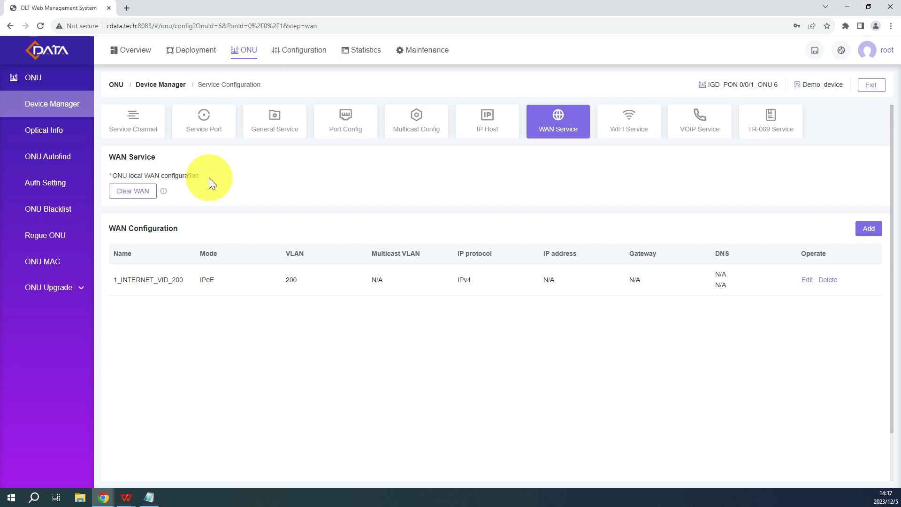
- Display the Optical Info table comparing optical power and temperature of PON 0/0/1 ONUs
left_click(39, 132)
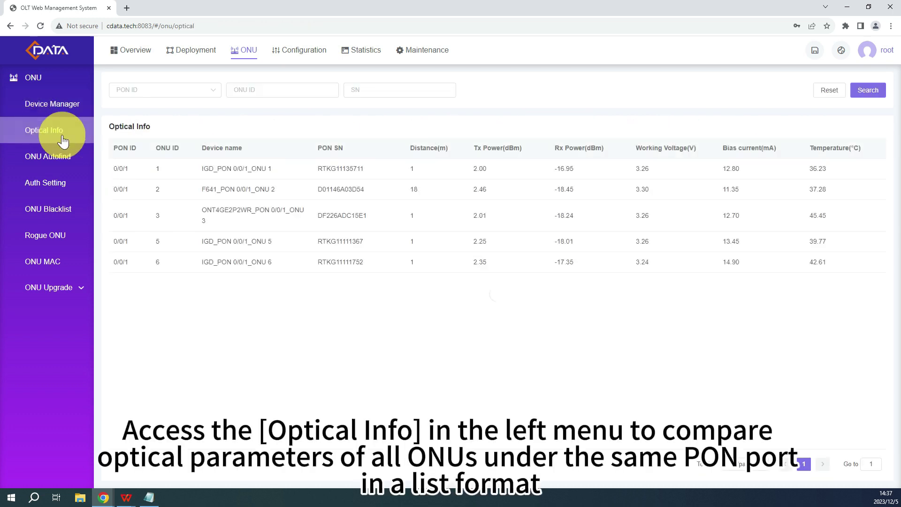